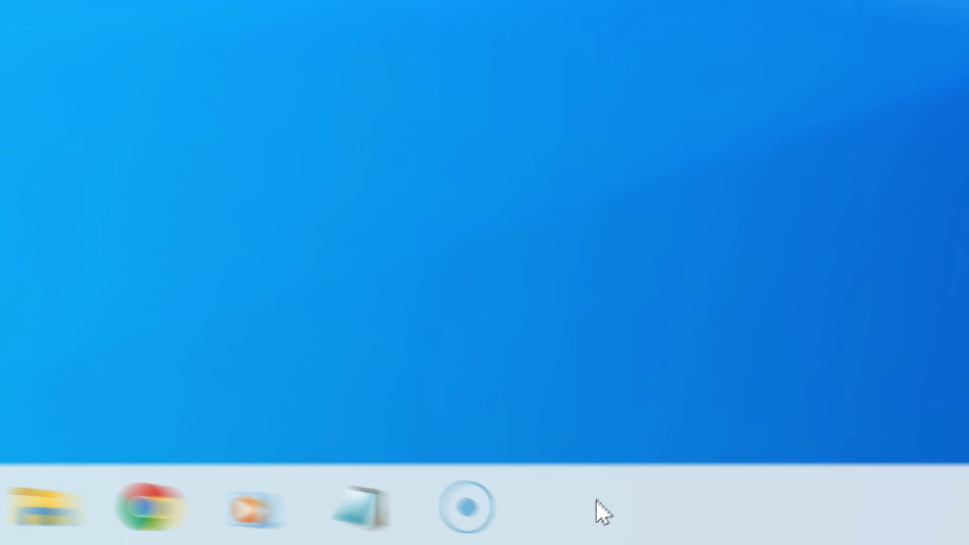
- Launch Task Manager from the taskbar's right-click menu
right_click(587, 530)
left_click(859, 301)
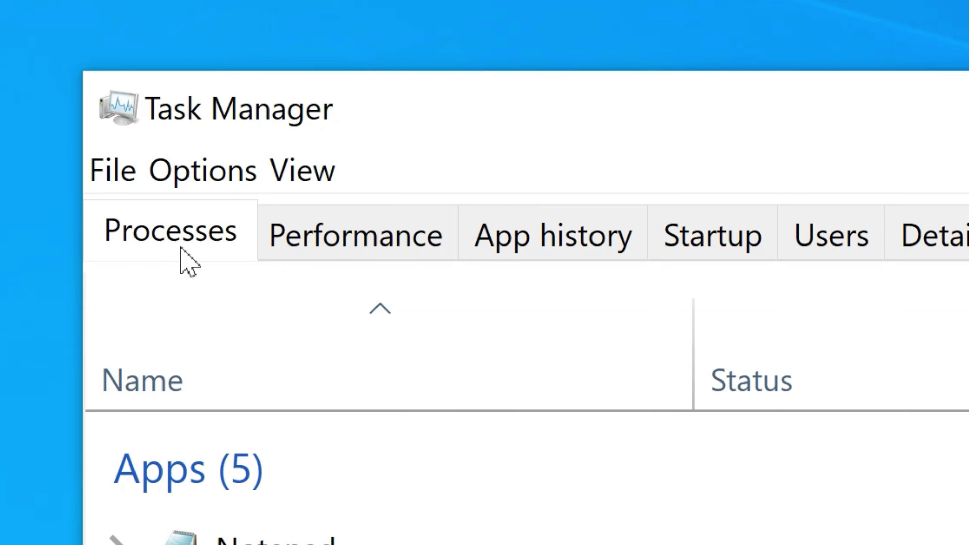
- Scroll the Processes list down to the Search entry under Background processes
scroll(497, 439, "down", 1)
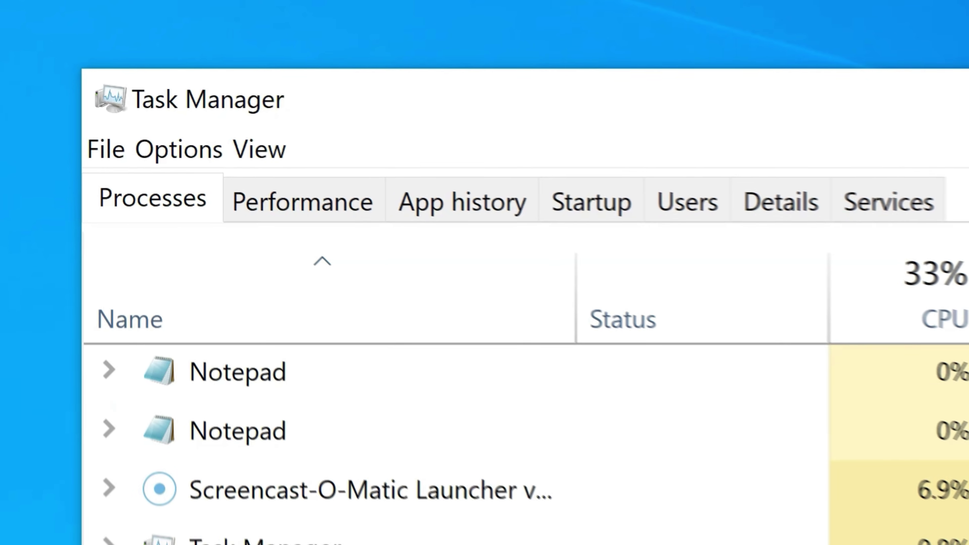
scroll(496, 439, "up", 1)
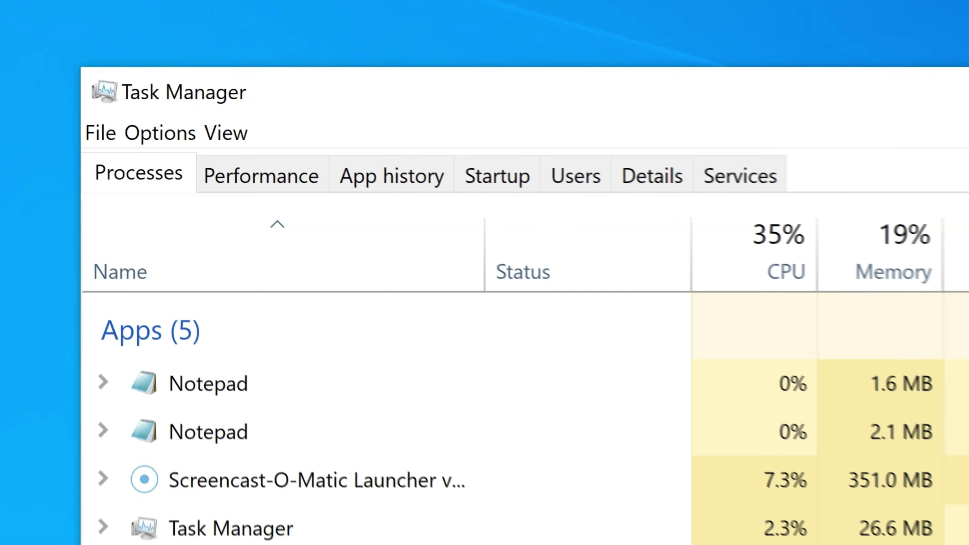
scroll(432, 534, "down", 1)
scroll(410, 508, "up", 1)
scroll(378, 466, "down", 1)
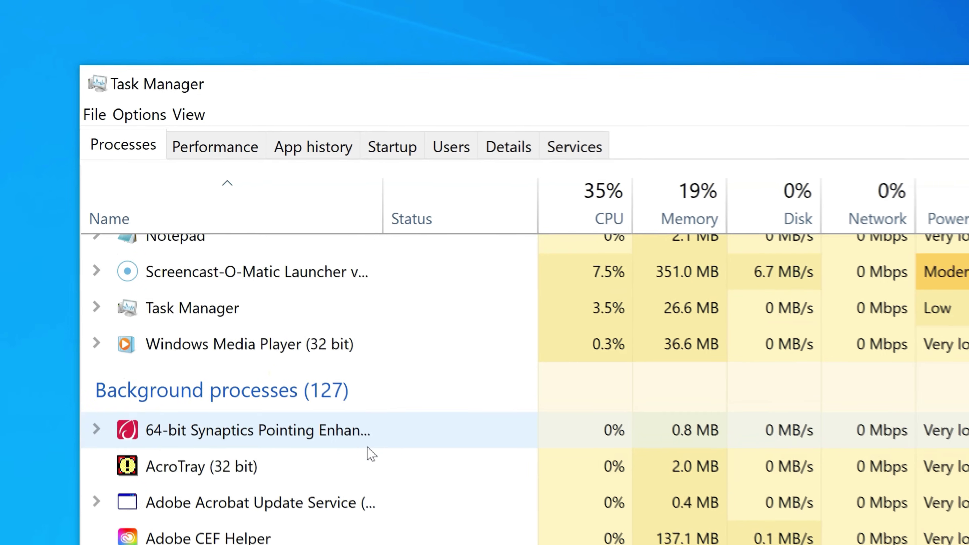
scroll(354, 432, "up", 2)
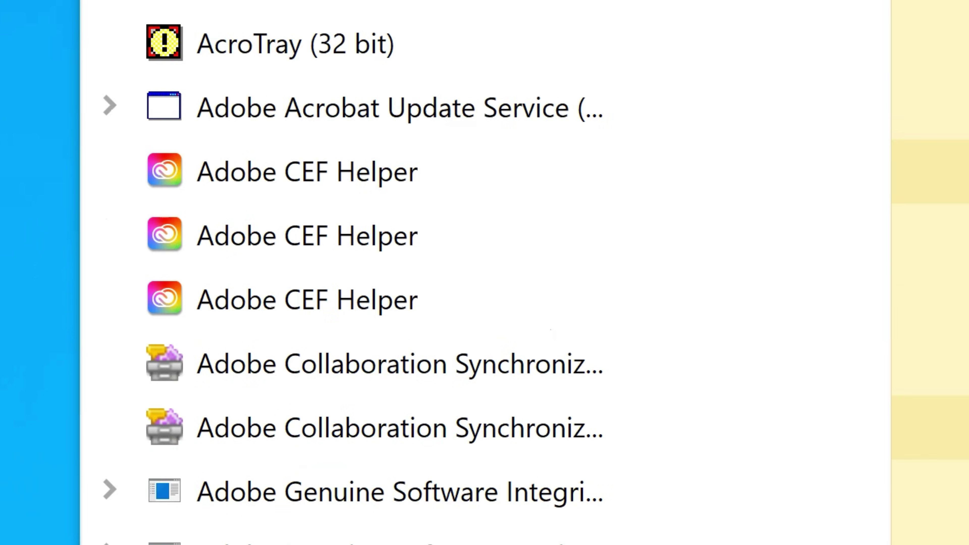
scroll(477, 273, "down", 15)
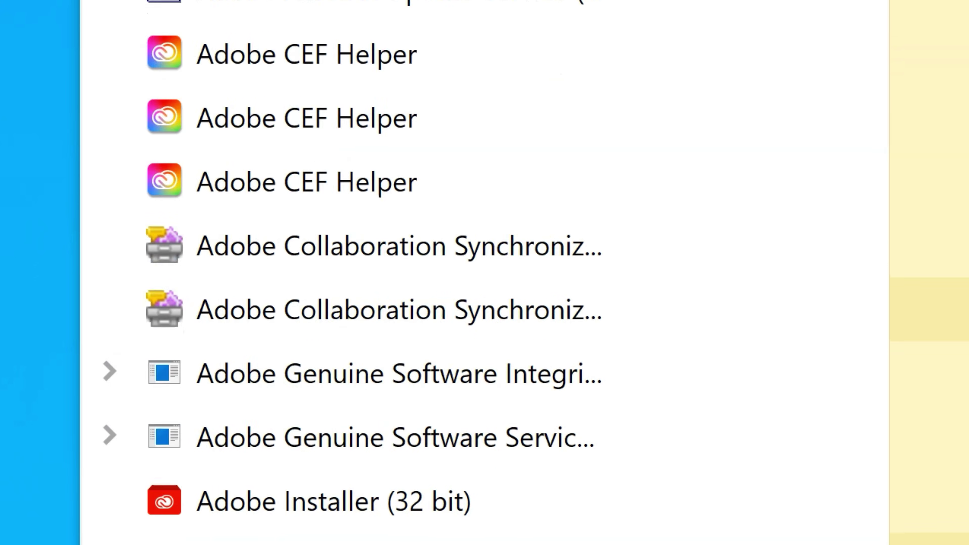
scroll(477, 273, "down", 8)
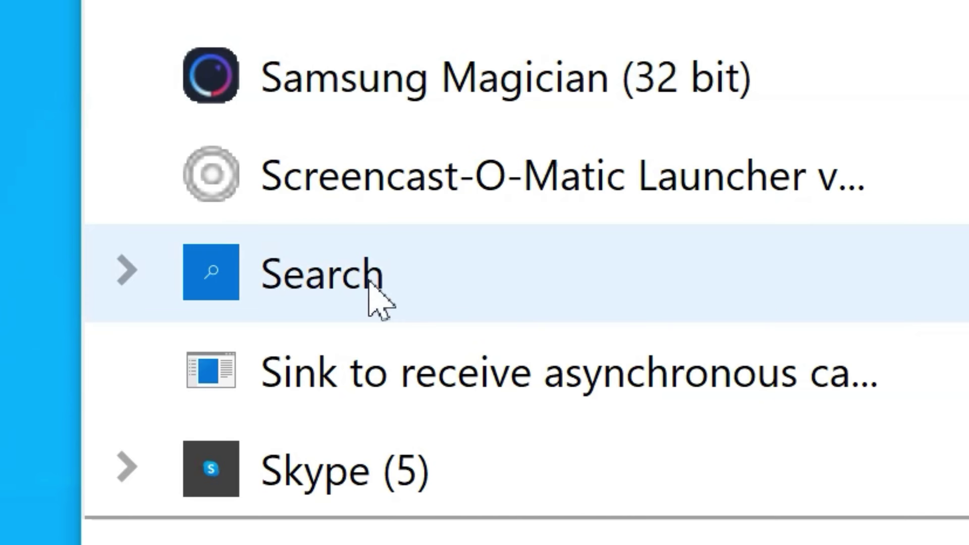
scroll(313, 302, "down", 2)
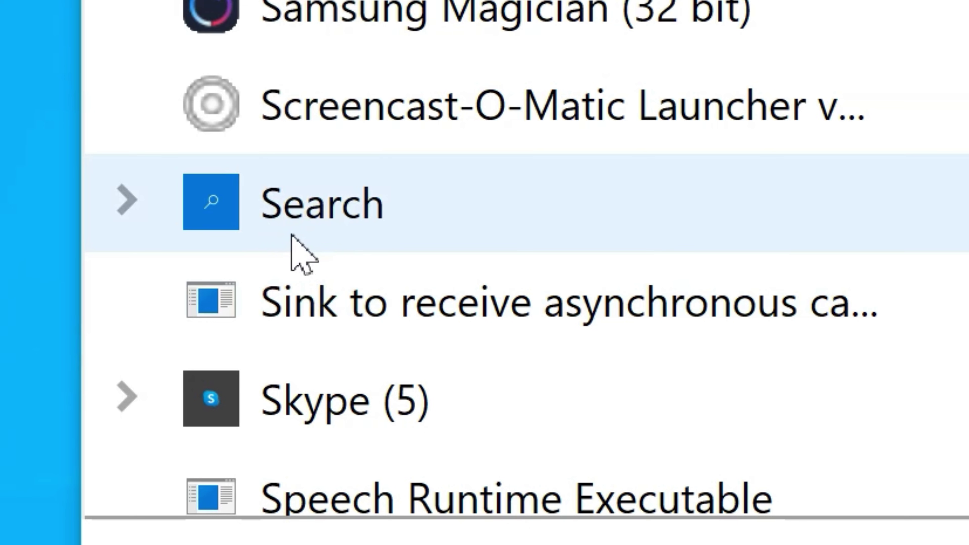
- End the Search process with End task twice, letting it restart each time
right_click(359, 231)
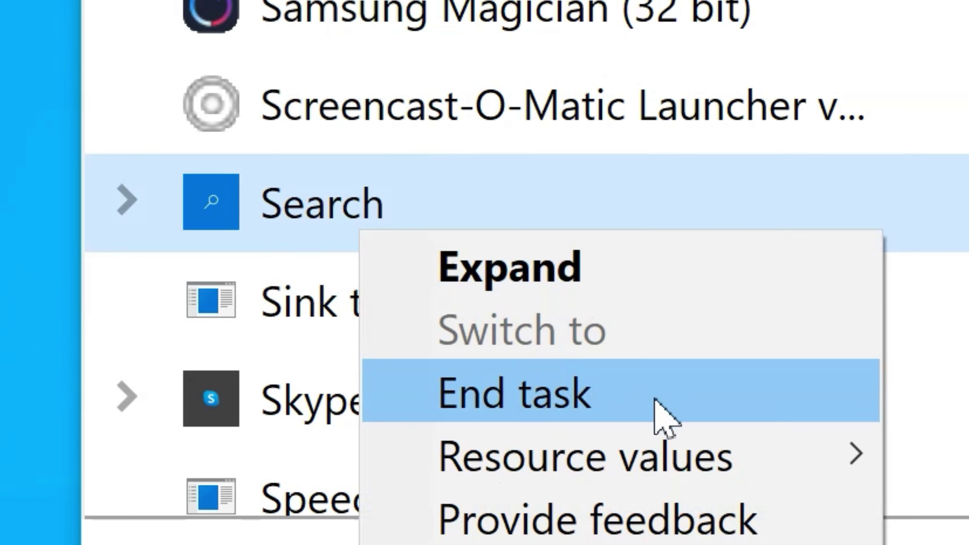
left_click(639, 403)
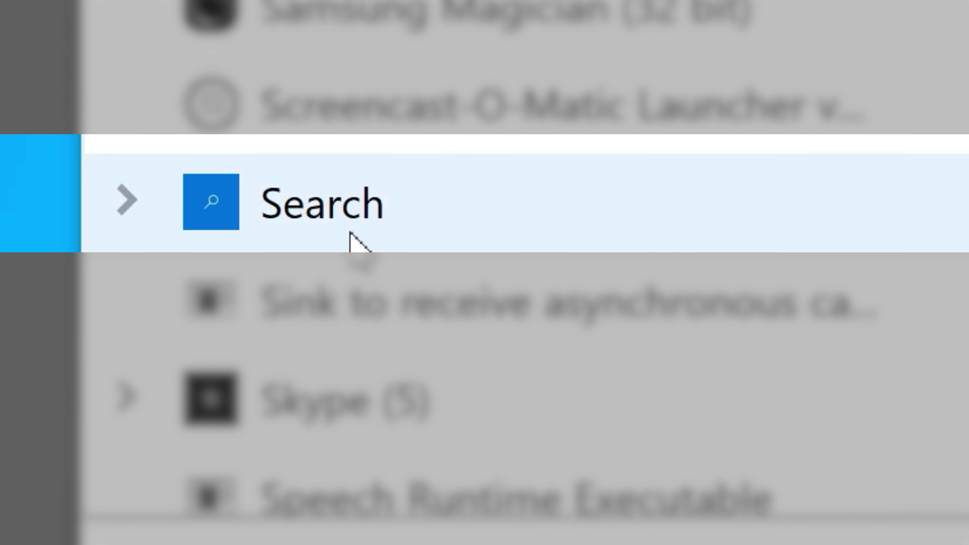
right_click(352, 233)
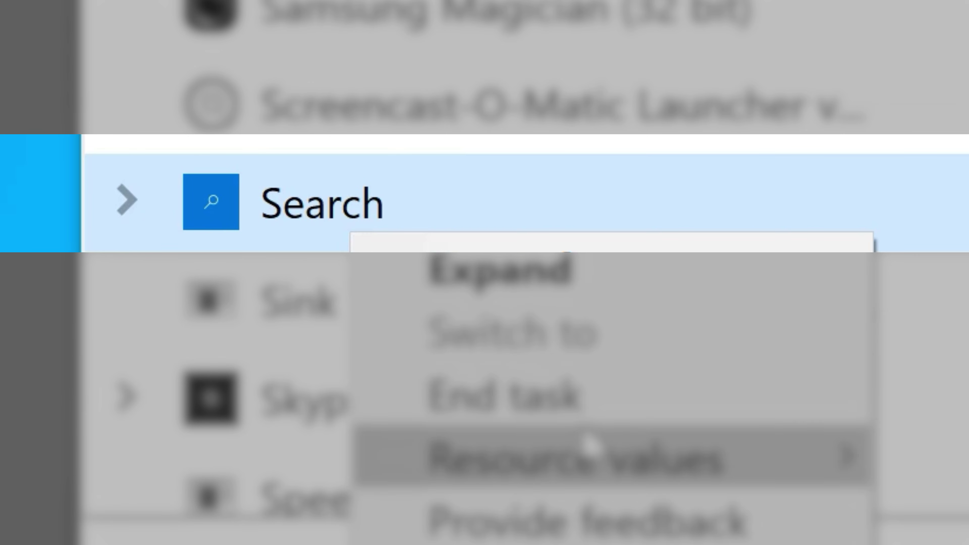
left_click(603, 421)
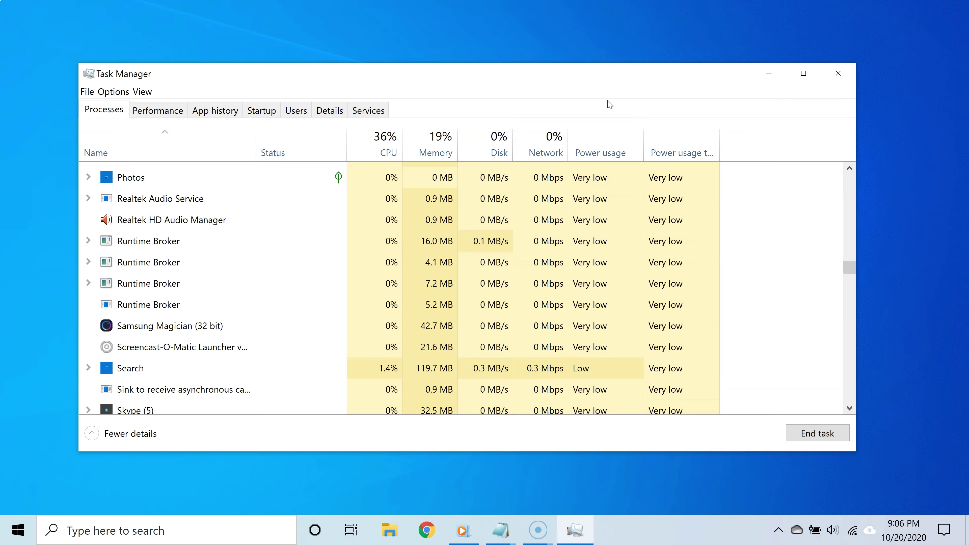
- Scroll to the top of the process list, then drag down to the Windows processes group
scroll(374, 294, "up", 1)
scroll(375, 295, "up", 3)
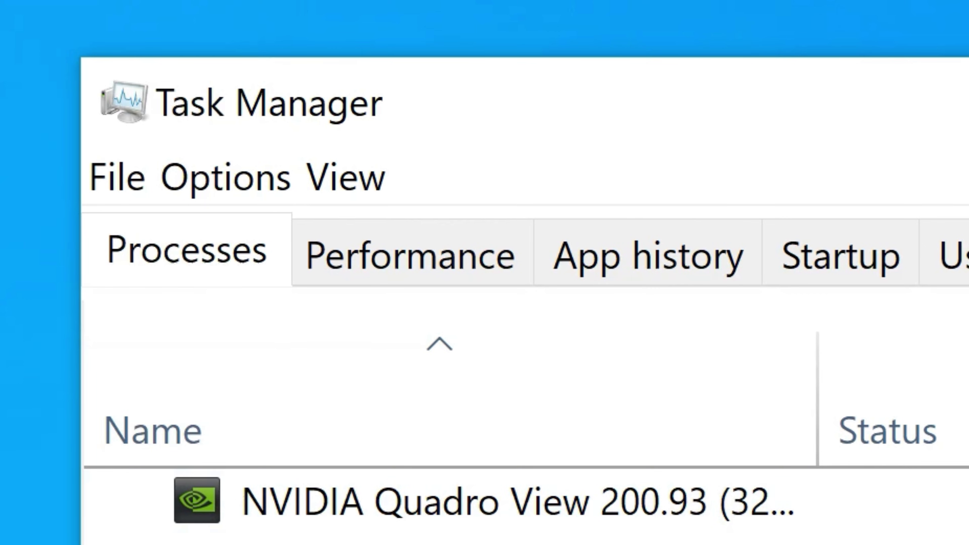
scroll(496, 439, "up", 15)
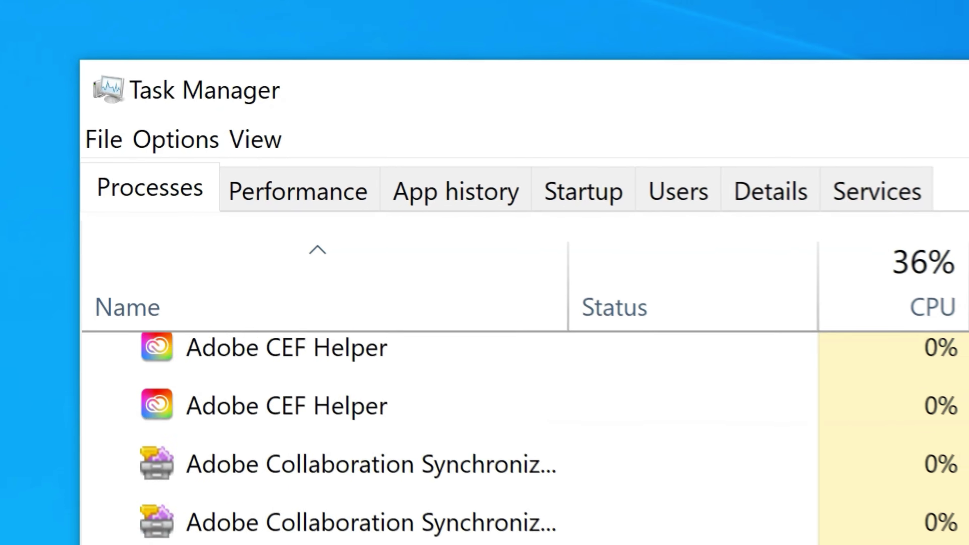
scroll(496, 439, "up", 10)
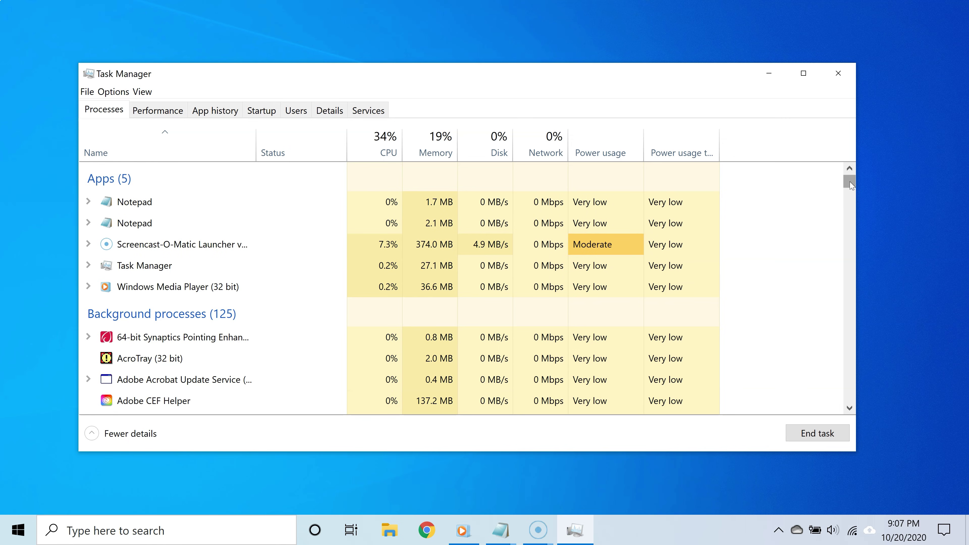
left_click_drag(852, 186, 855, 309)
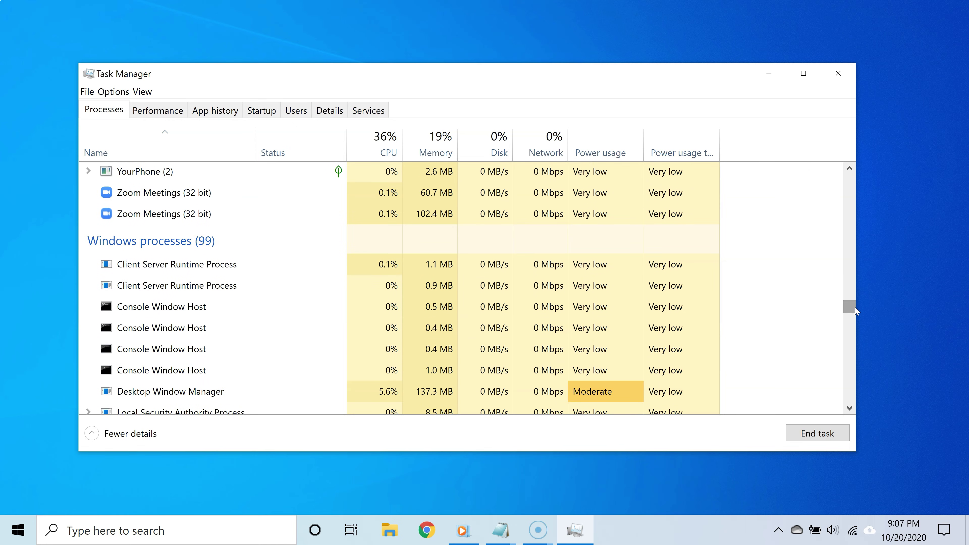
- Restart Windows Explorer from the Windows processes group to reload the taskbar
left_click_drag(855, 309, 852, 424)
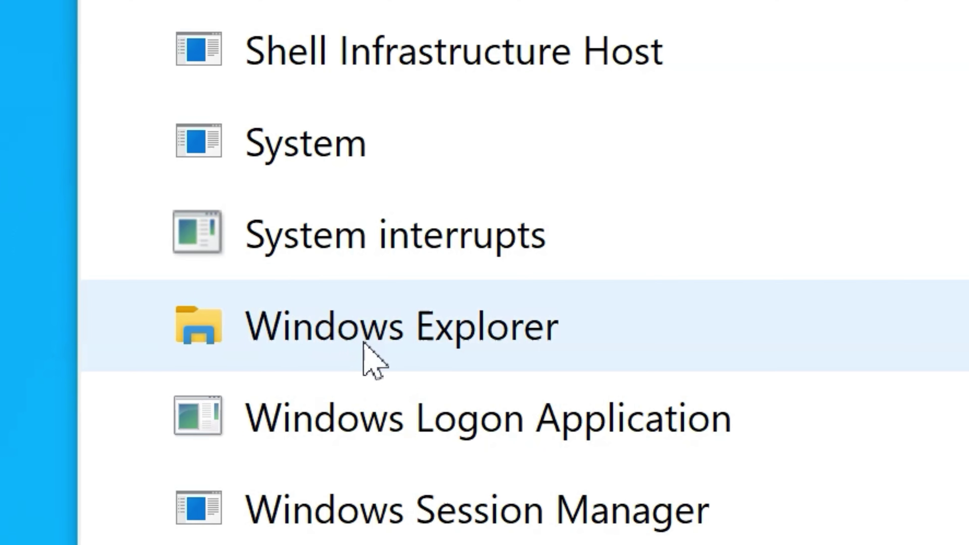
right_click(362, 254)
right_click(338, 322)
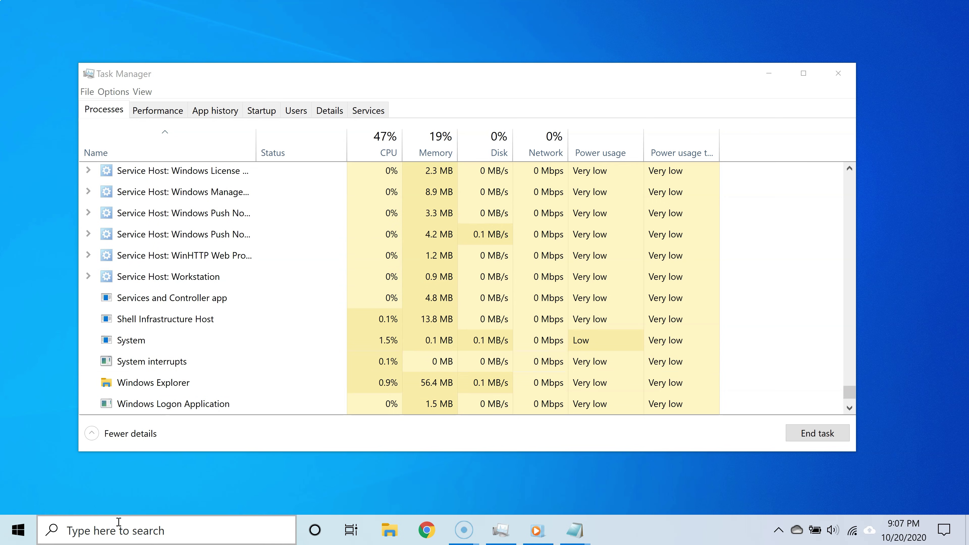
- Test taskbar search with 'photos', then bring up the Start quick-access menu
left_click(120, 535)
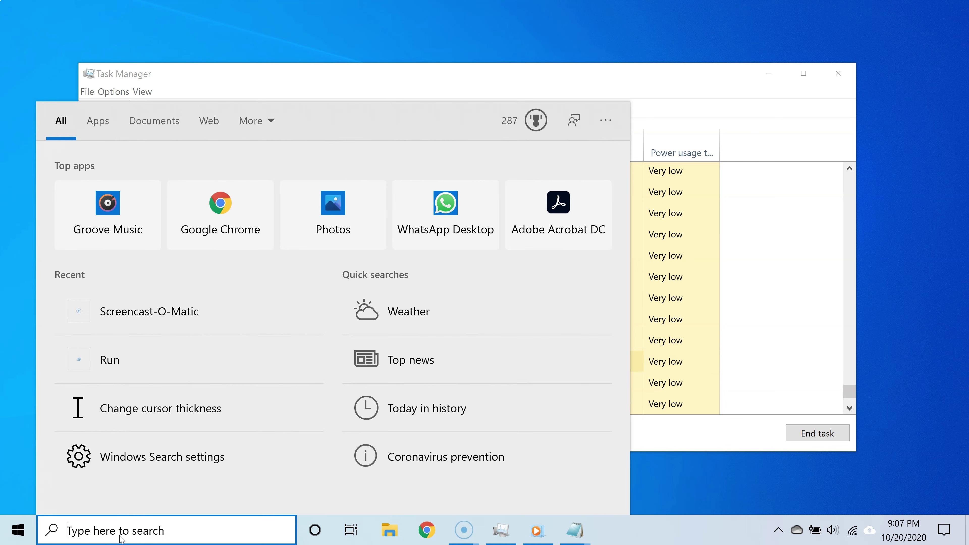
type("photos")
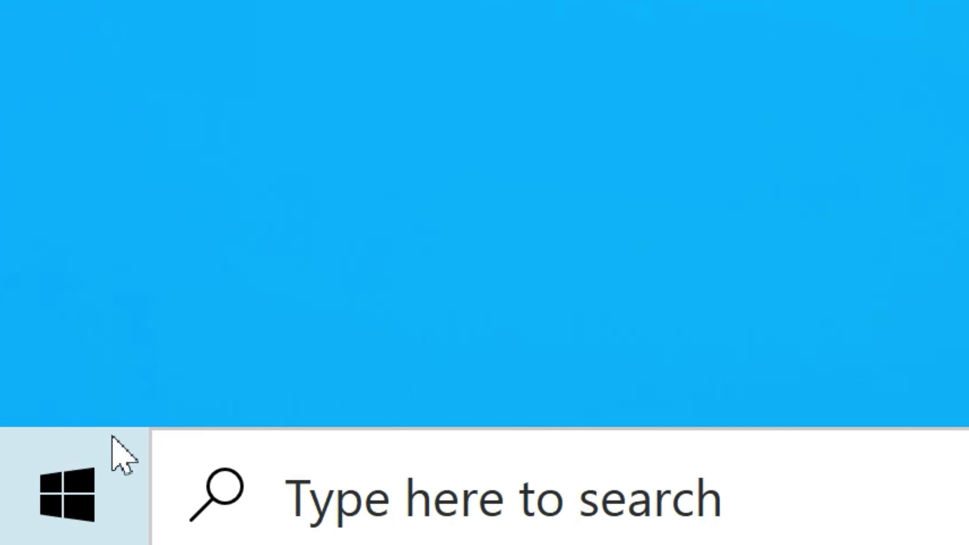
right_click(112, 497)
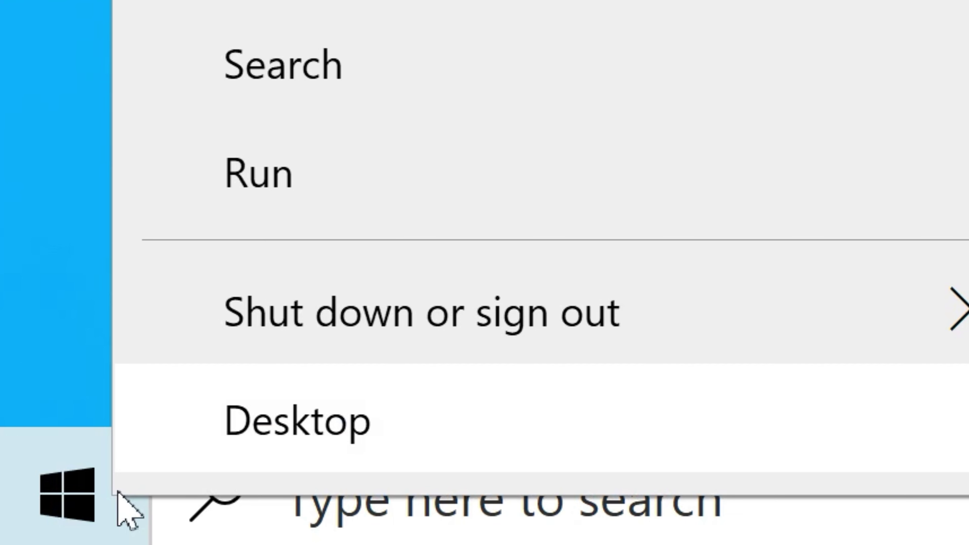
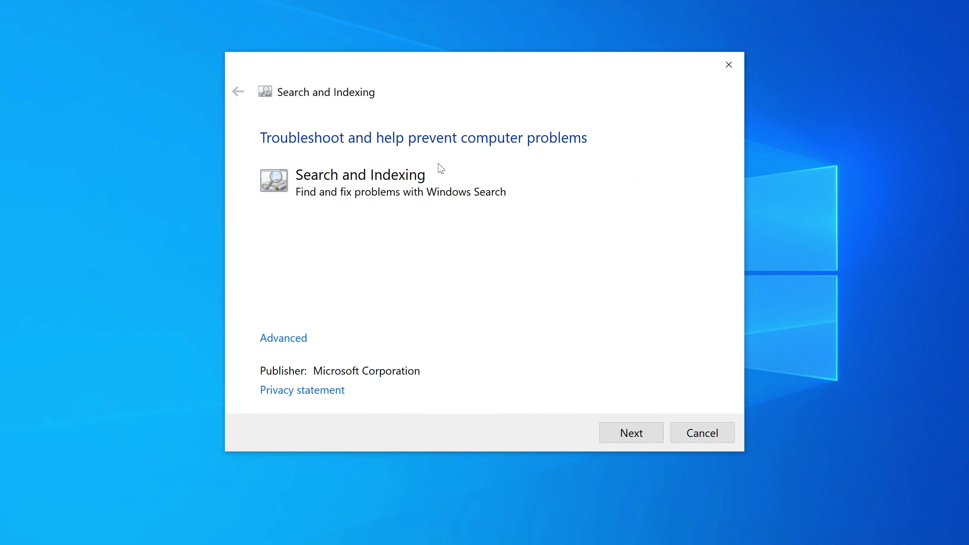
- Mark the 'Can't start a search or see results' problem in the Search and Indexing troubleshooter and run detection
left_click(646, 443)
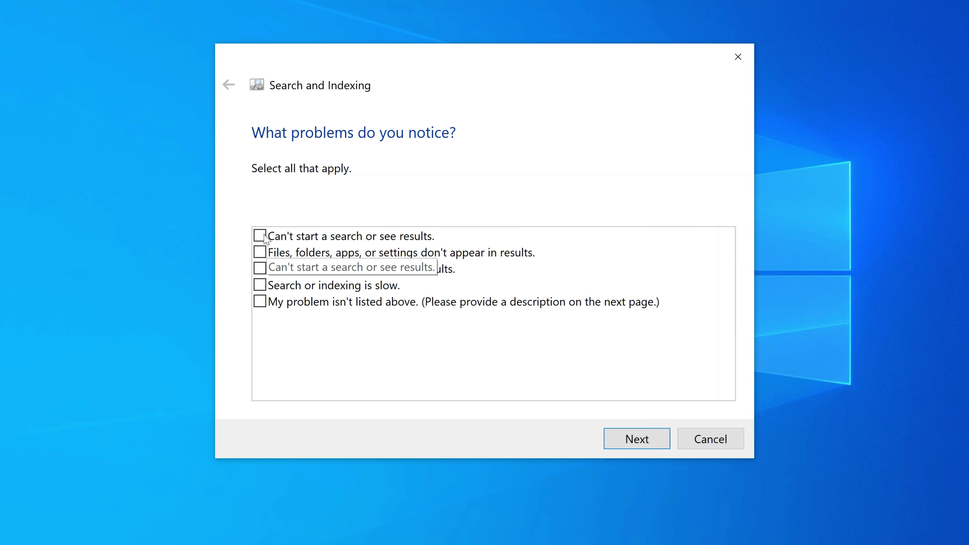
left_click(265, 237)
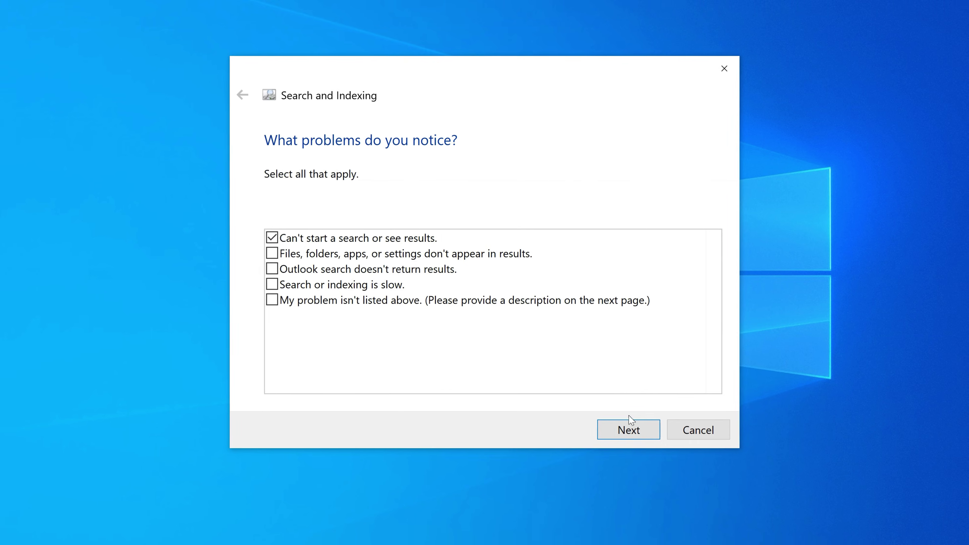
left_click(631, 422)
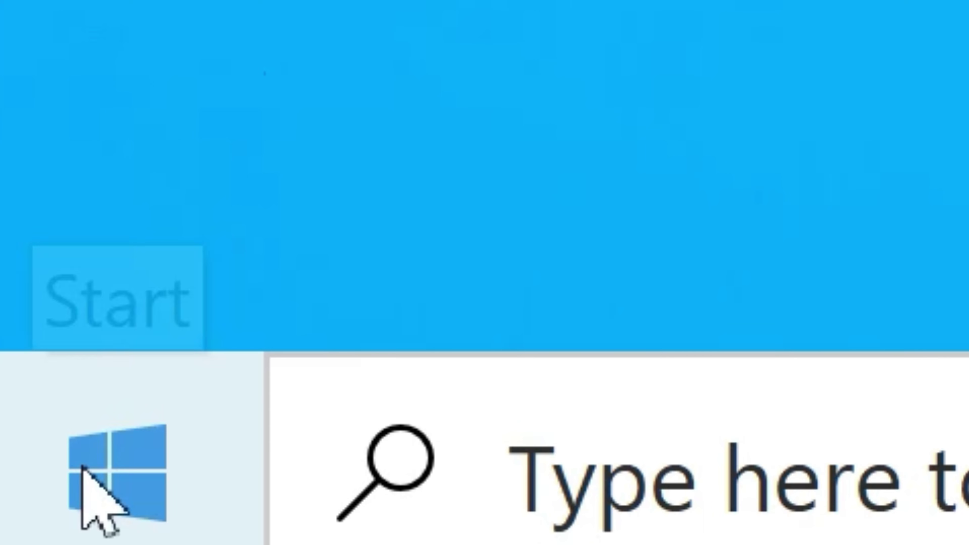
- Open Windows Settings from the Start context menu and go to Update & Security > Recovery
right_click(81, 466)
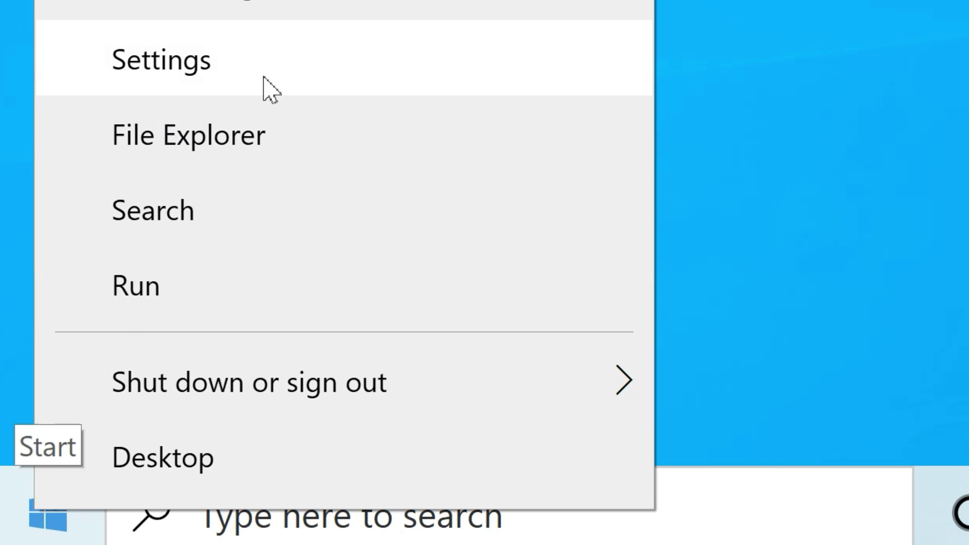
left_click(270, 76)
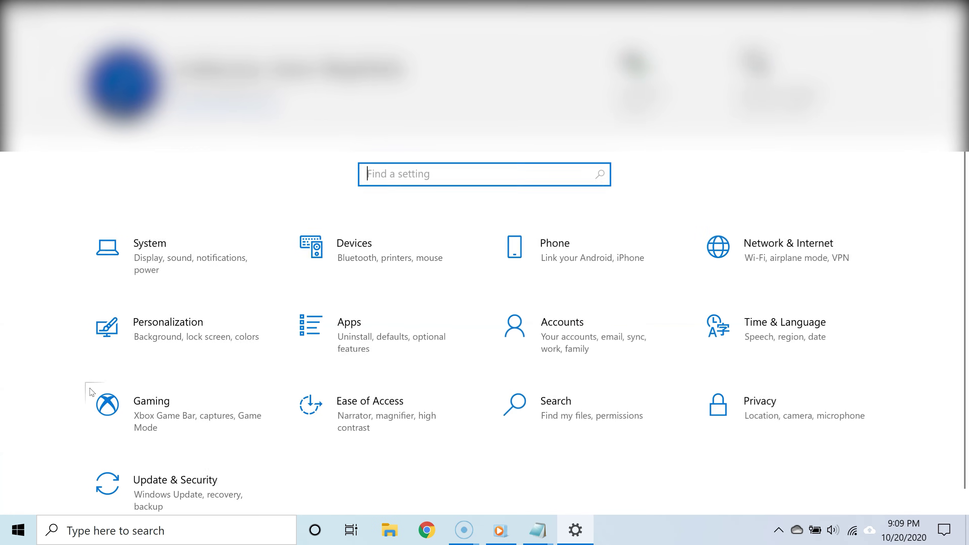
scroll(206, 355, "down", 1)
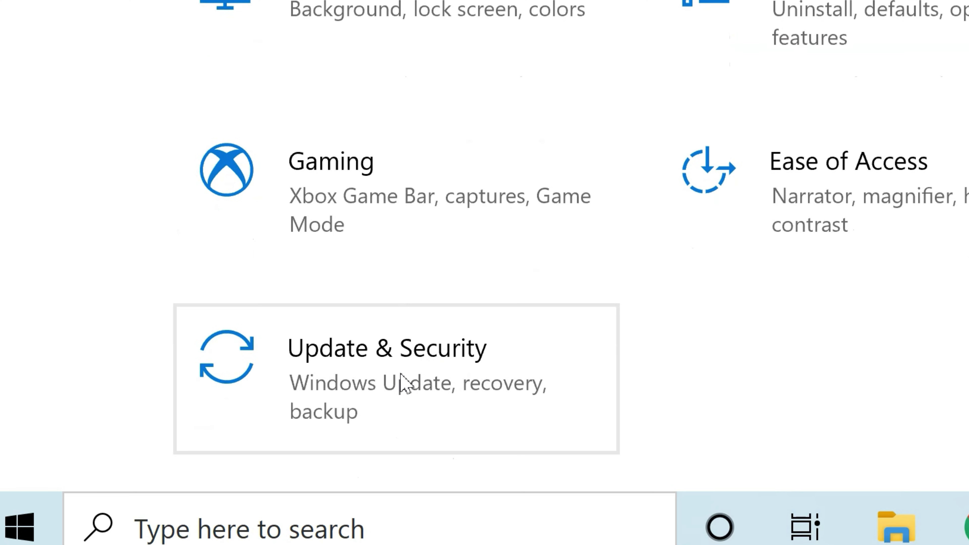
left_click(403, 382)
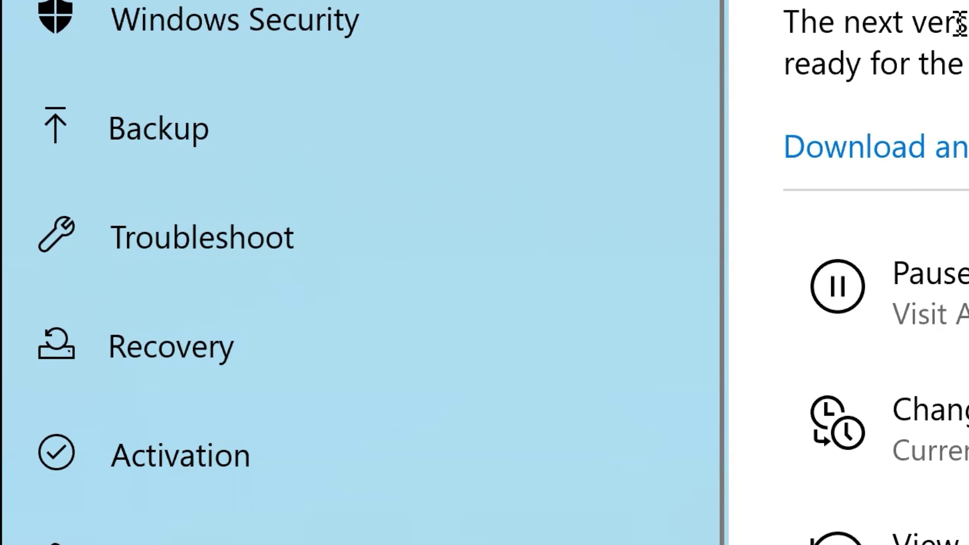
scroll(617, 228, "down", 3)
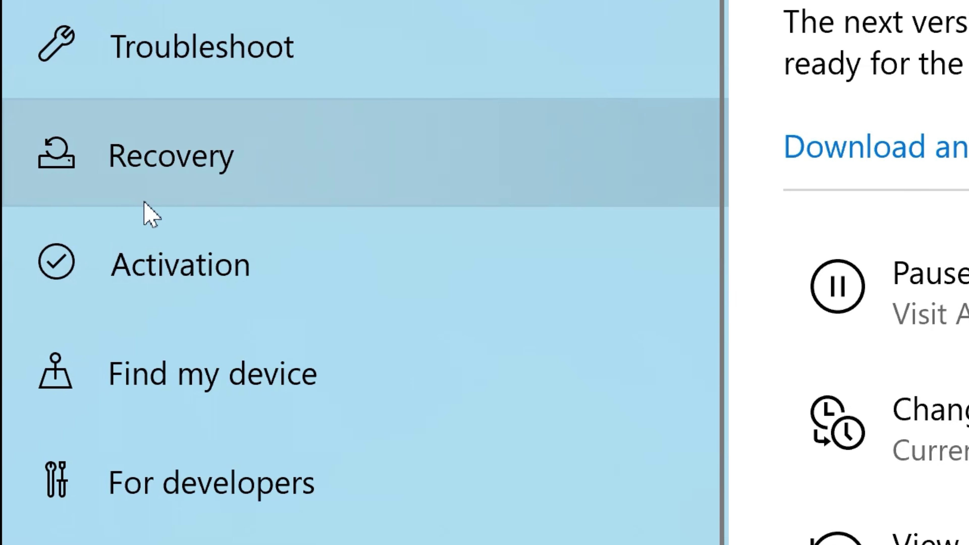
left_click(221, 167)
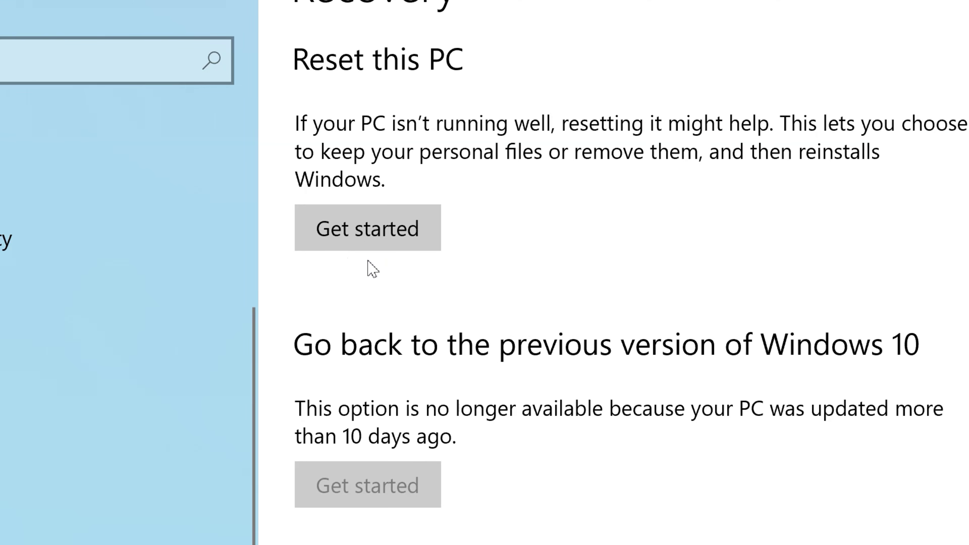
- Begin Reset this PC and choose the Keep my files option
left_click(384, 241)
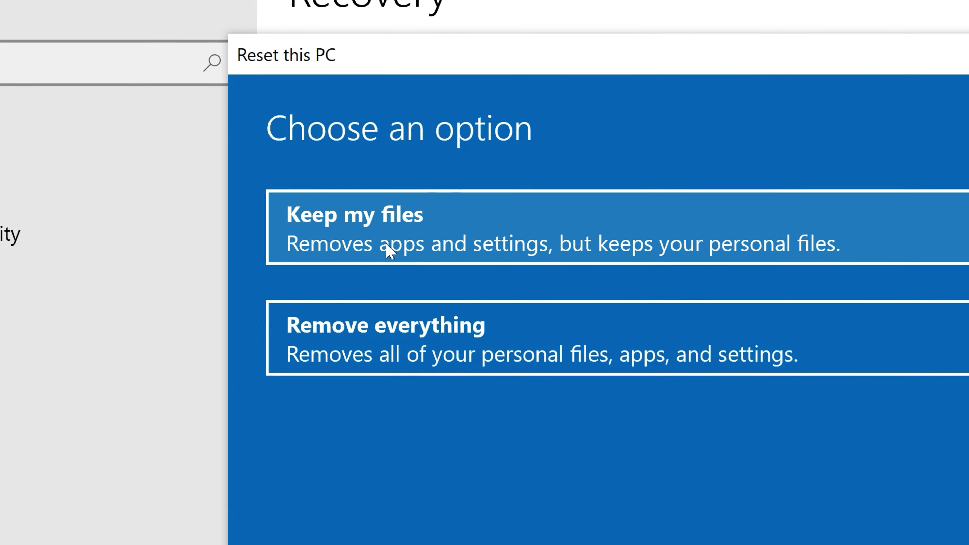
left_click(415, 232)
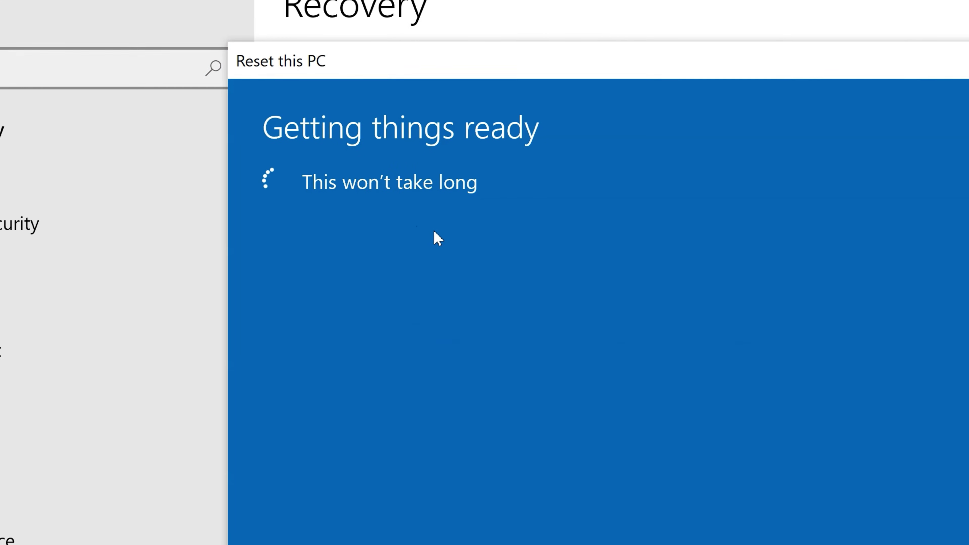